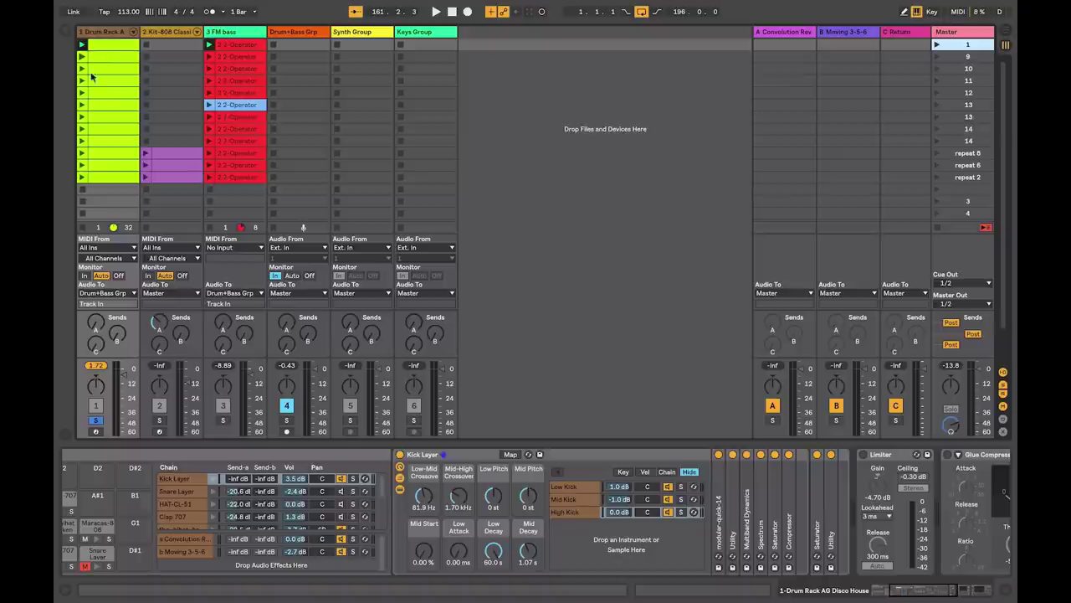
Start playback and bring up the High Kick chain's devices in the drum rack
{"action": "key", "text": "space"}
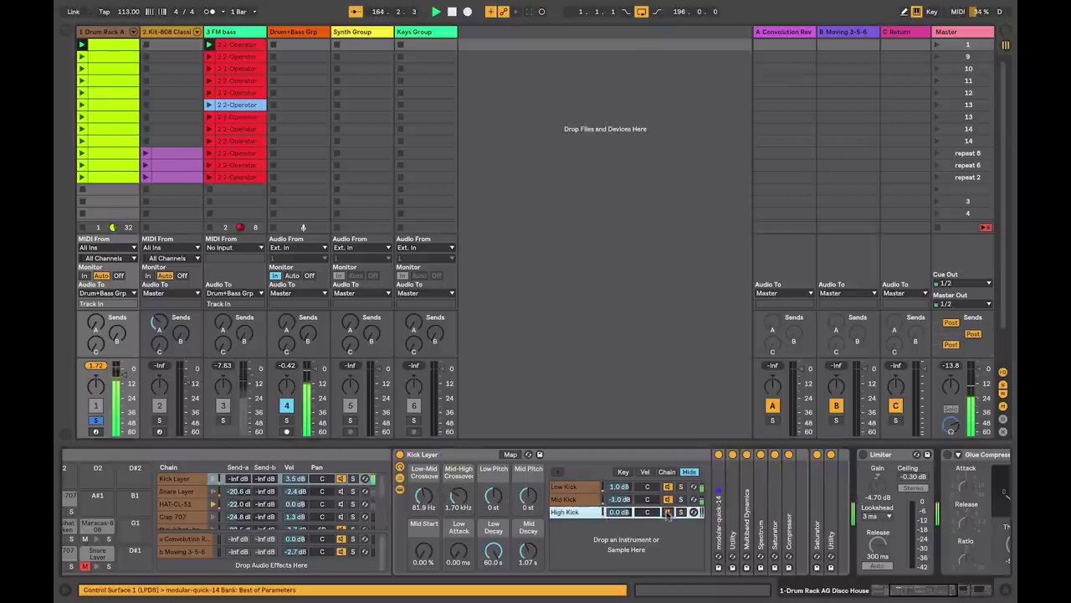
{"action": "left_click", "coordinate": [668, 502]}
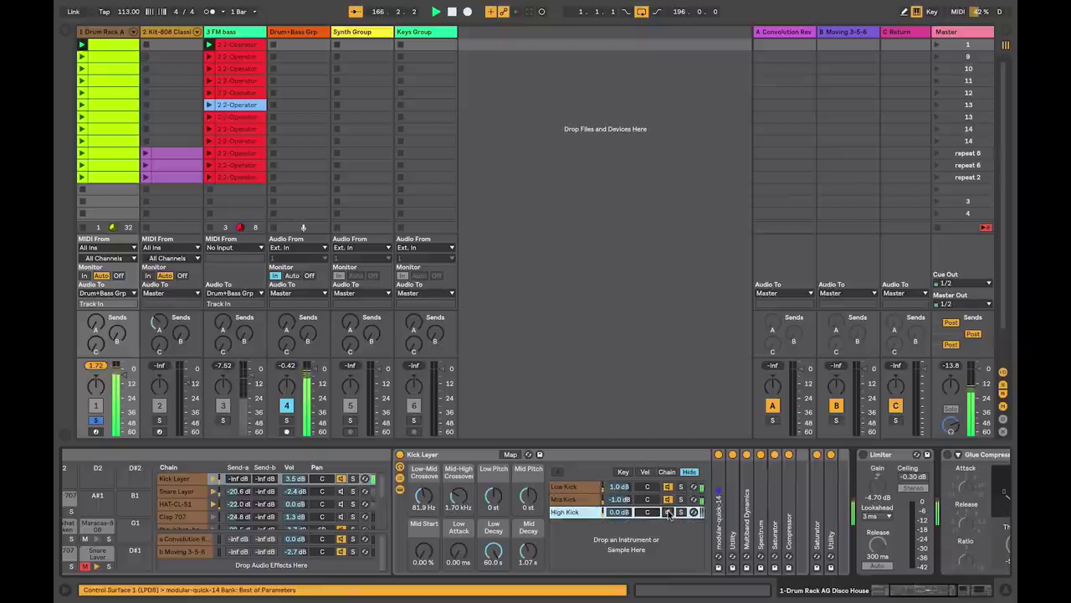
{"action": "left_click", "coordinate": [669, 511]}
{"action": "left_click", "coordinate": [580, 512]}
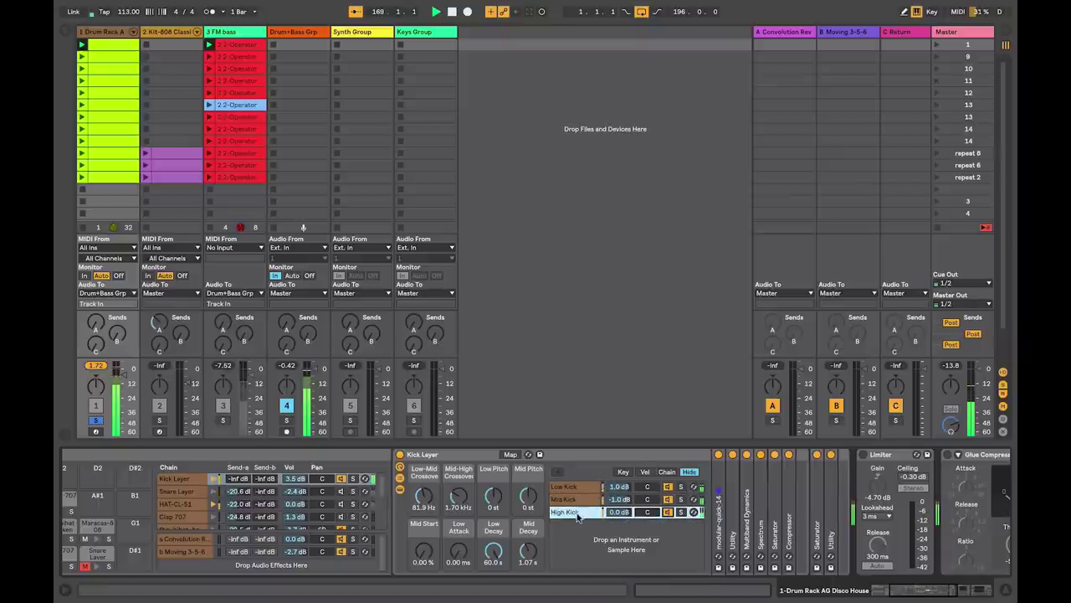
Switch on the High Kick chain's Limiter and Glue Compressor
{"action": "left_click_drag", "start_coordinate": [880, 594], "coordinate": [919, 589]}
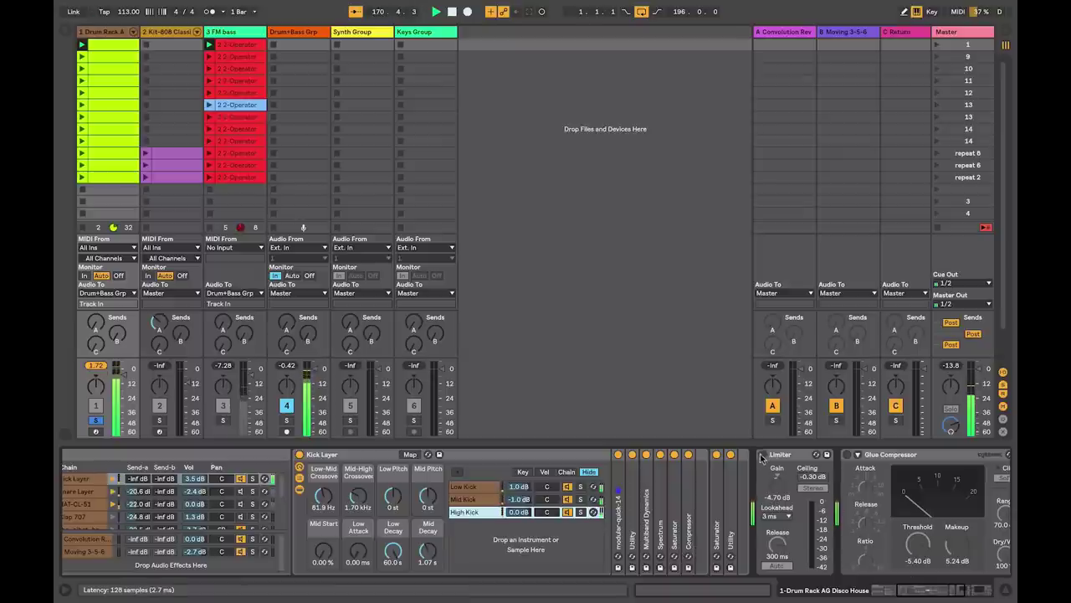
{"action": "left_click", "coordinate": [762, 455]}
{"action": "left_click", "coordinate": [847, 454]}
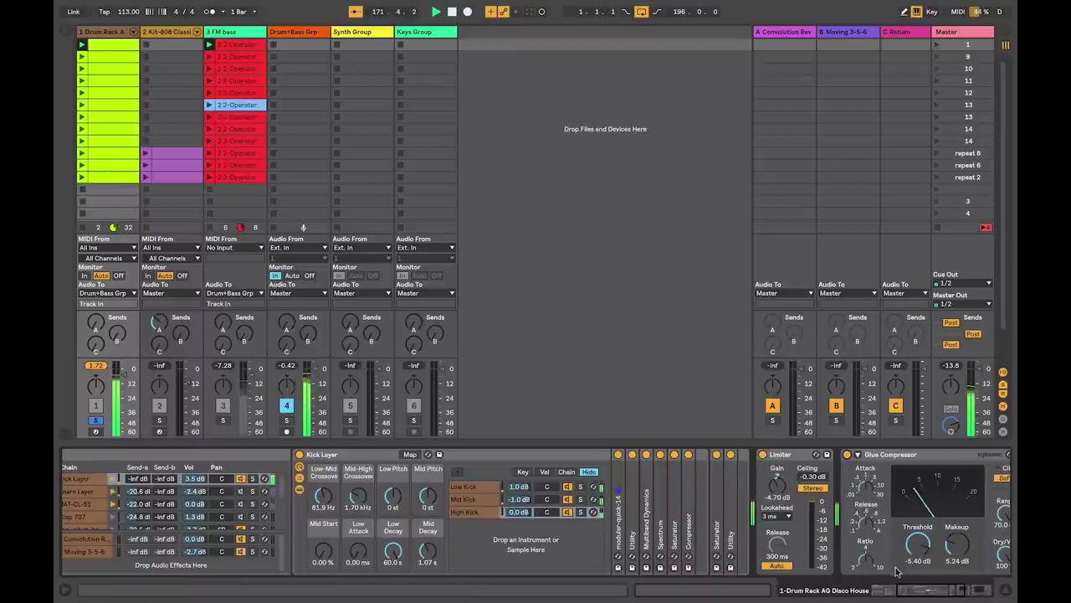
{"action": "left_click_drag", "start_coordinate": [934, 591], "coordinate": [887, 597]}
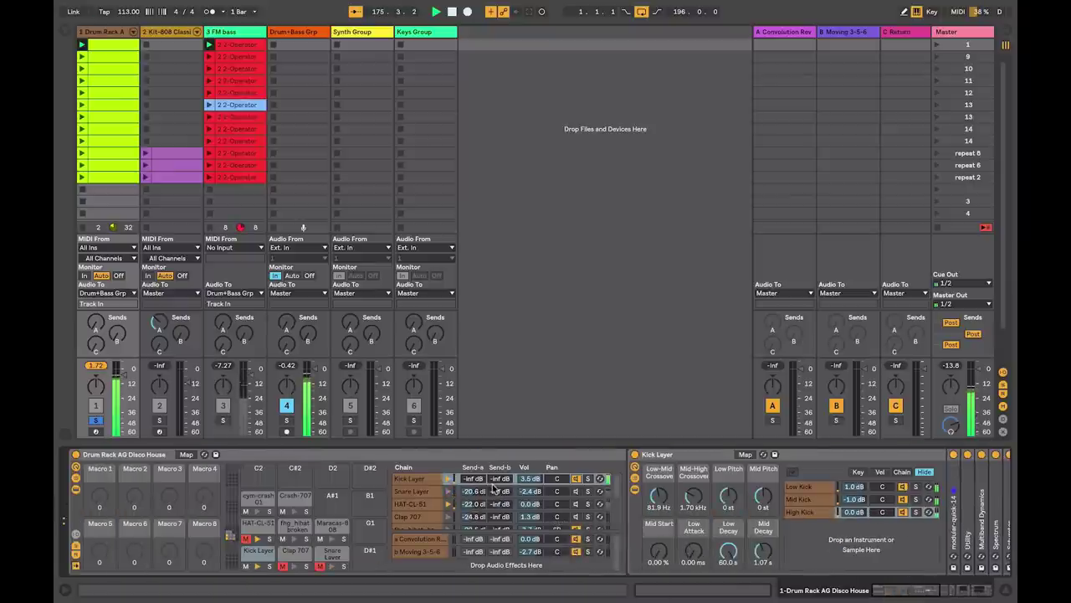
Inspect the Snare Layer, HAT-CL-51 and Clap 707 chains' effects, then relaunch scene 1
{"action": "left_click", "coordinate": [577, 494]}
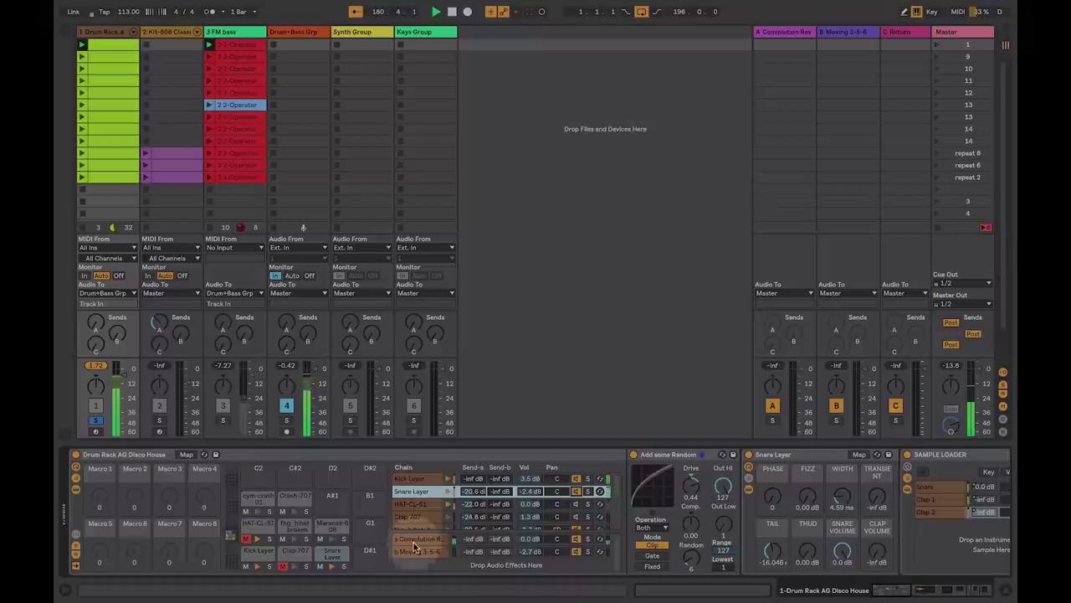
{"action": "left_click", "coordinate": [414, 544]}
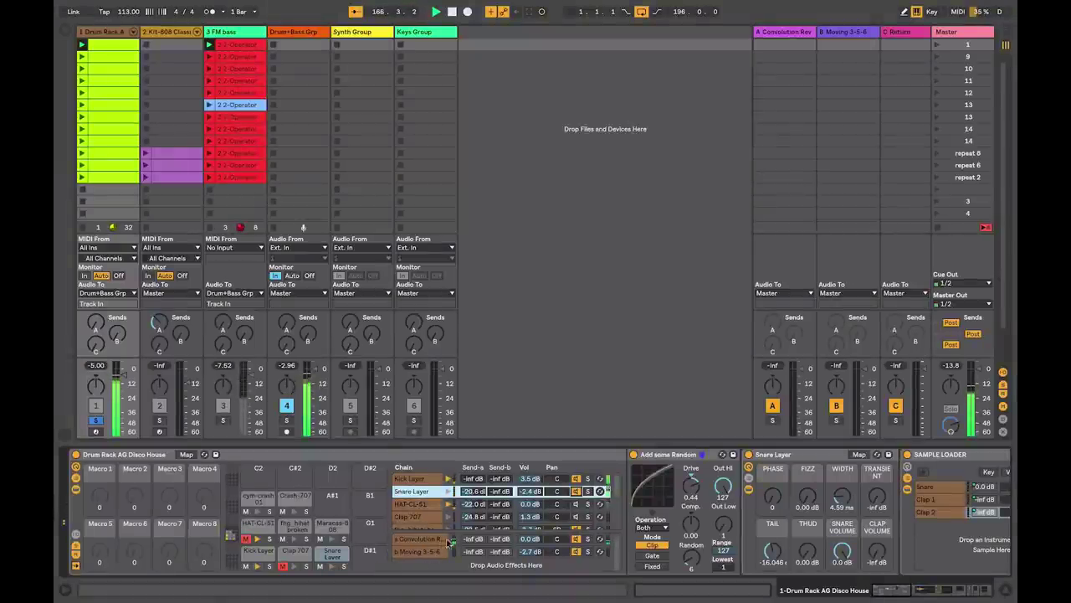
{"action": "left_click", "coordinate": [575, 505]}
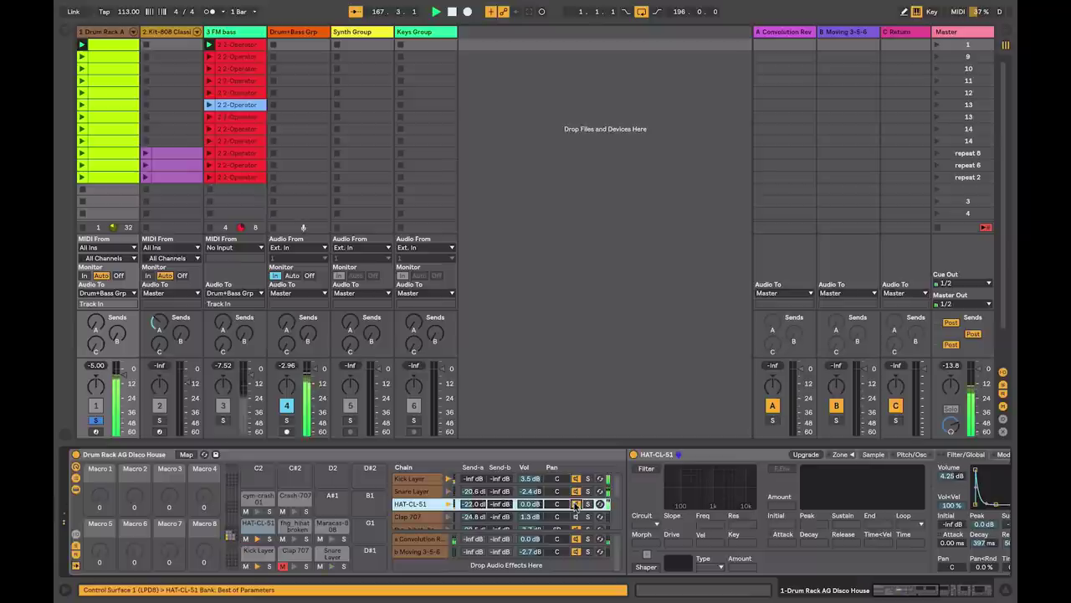
{"action": "double_click", "coordinate": [658, 454]}
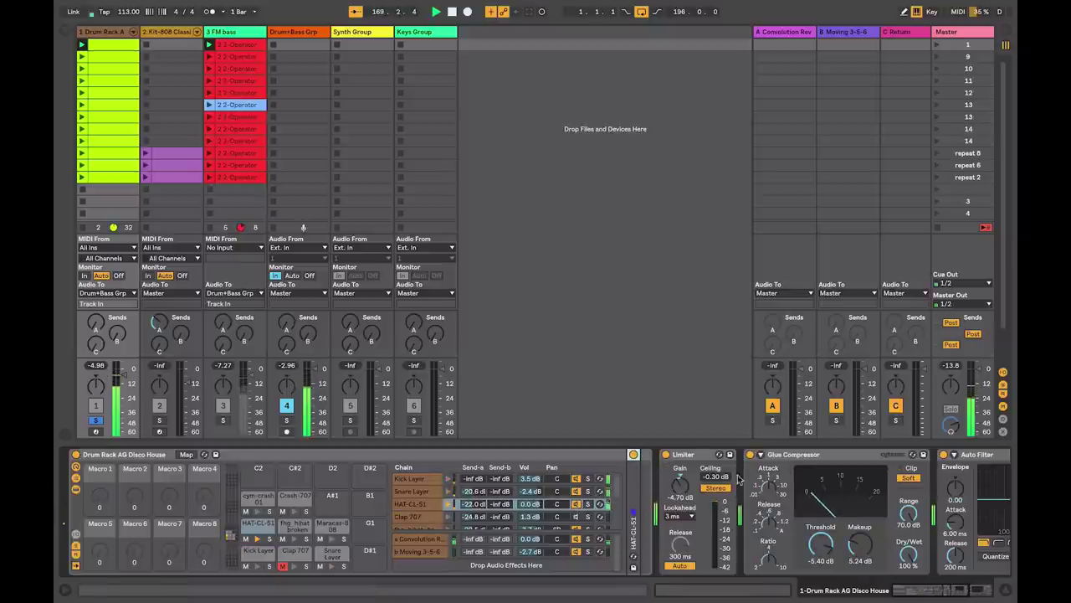
{"action": "left_click", "coordinate": [577, 517]}
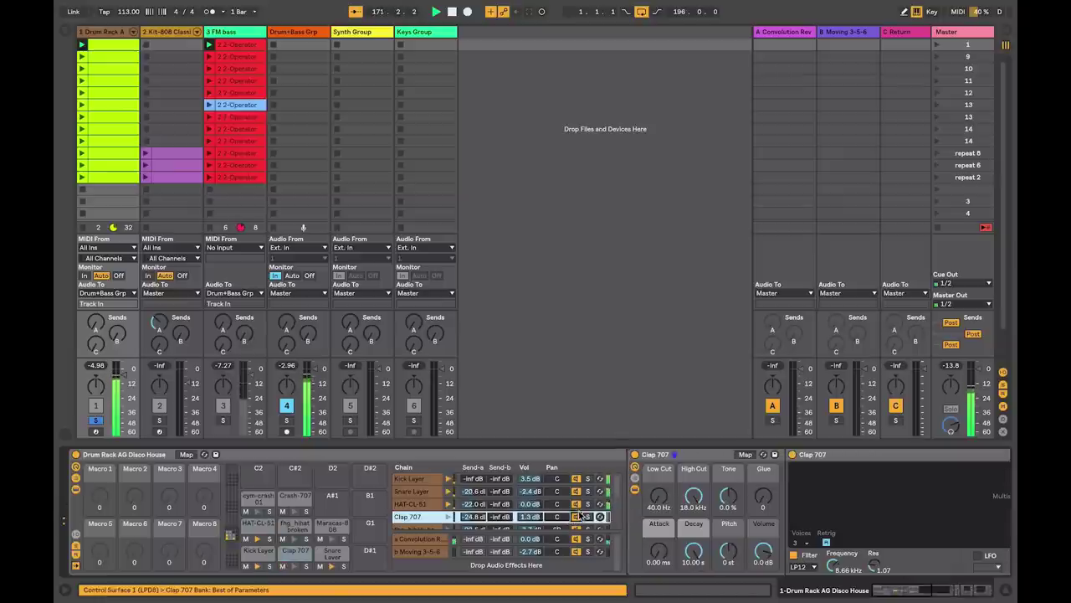
{"action": "left_click", "coordinate": [937, 45]}
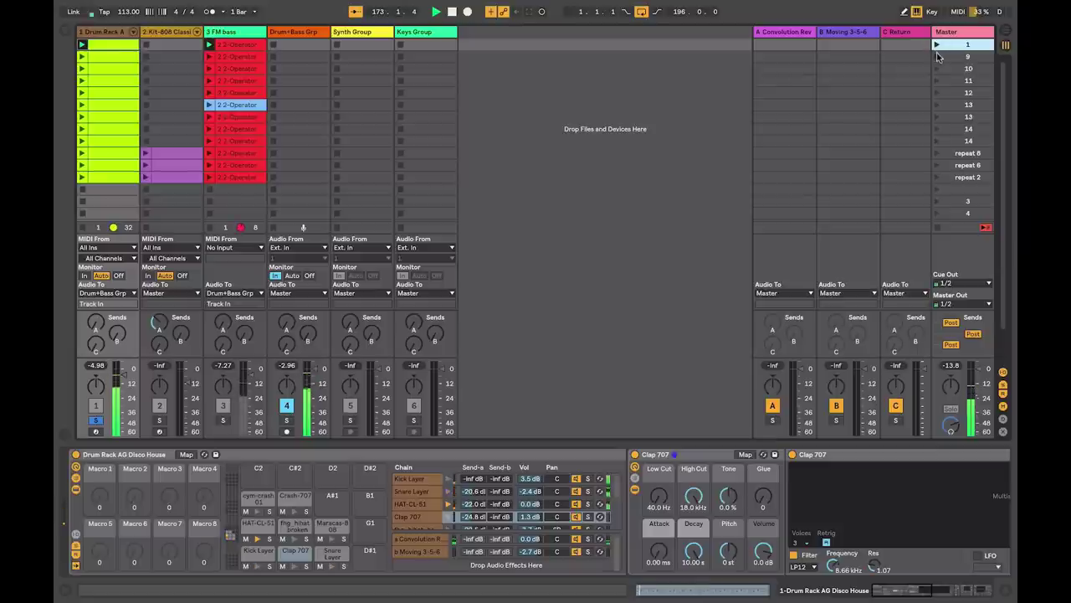
Launch scene 13 so its drum rack and FM bass clips play
{"action": "left_click", "coordinate": [938, 107]}
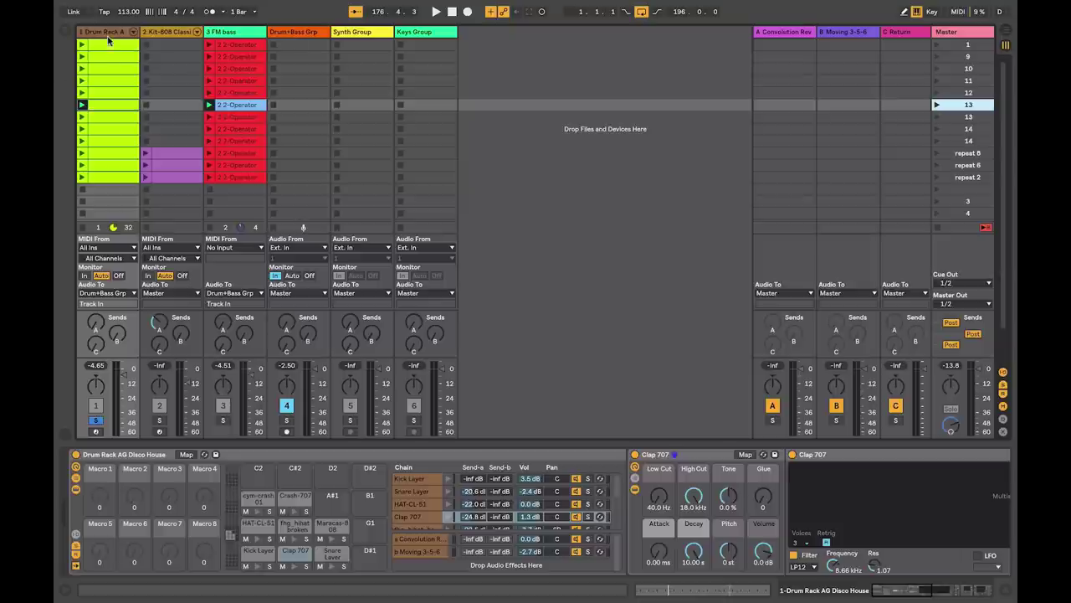
Show the device chains of Drum Rack A, the Drum+Bass Grp bus, then the Master track
{"action": "left_click", "coordinate": [110, 33]}
{"action": "left_click", "coordinate": [299, 34]}
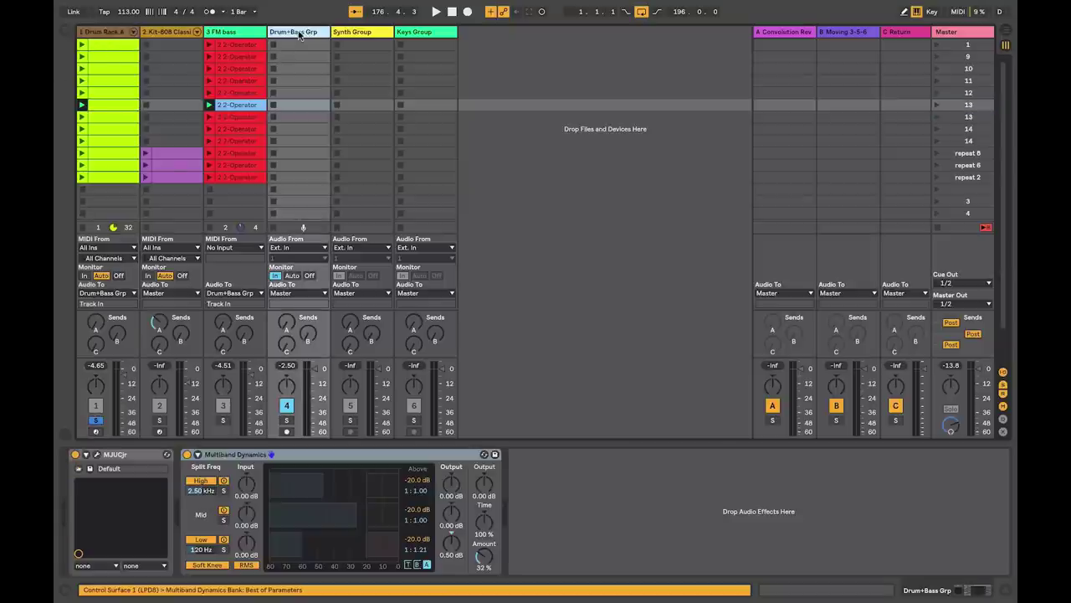
{"action": "left_click", "coordinate": [959, 35]}
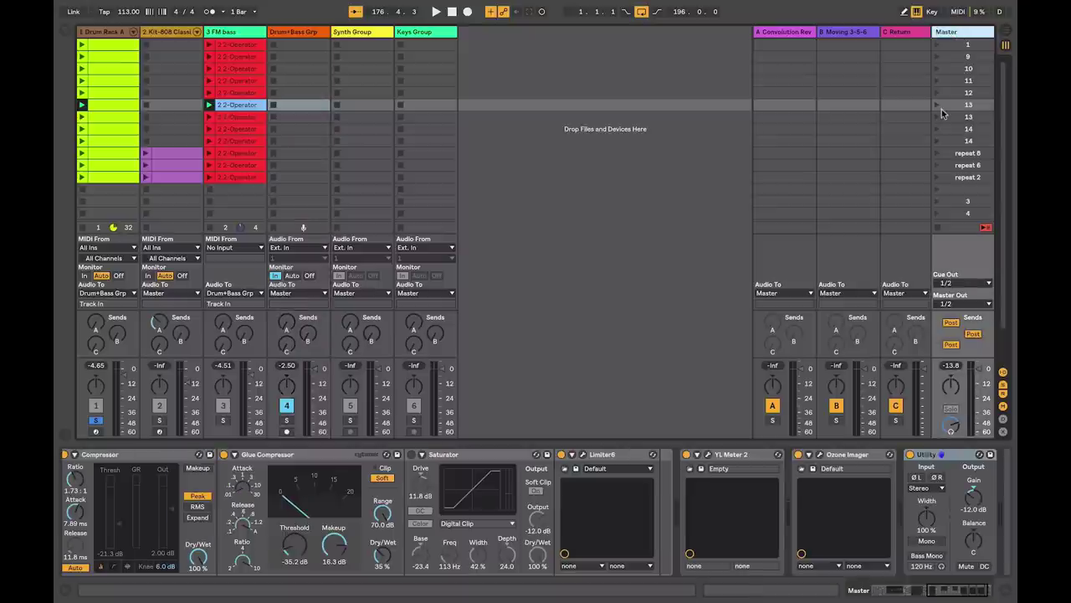
Unsolo track 1 and play the full mix from scene 1
{"action": "left_click", "coordinate": [95, 420]}
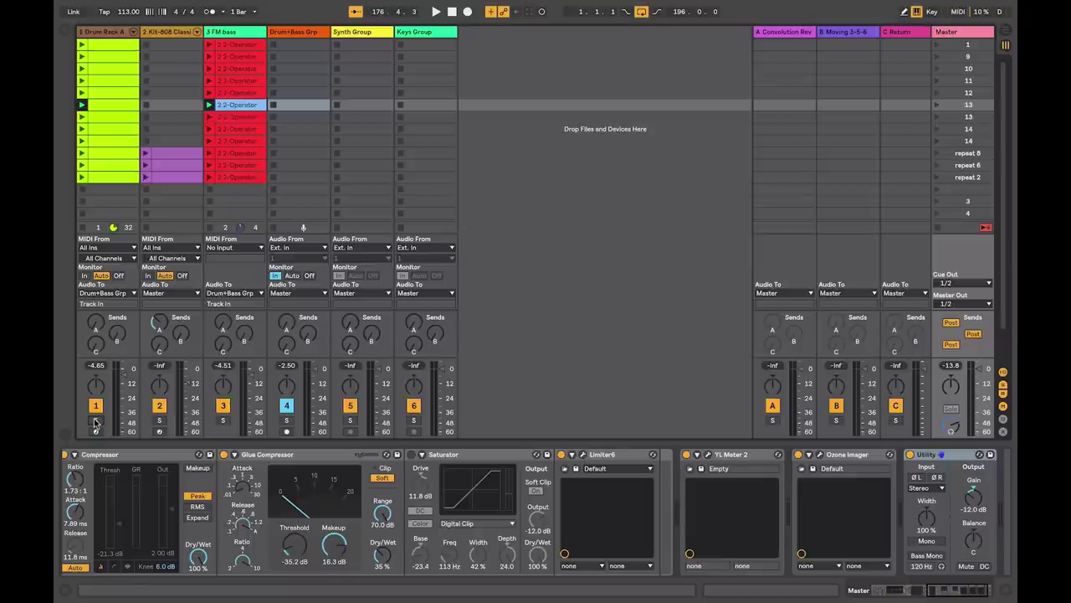
{"action": "key", "text": "space"}
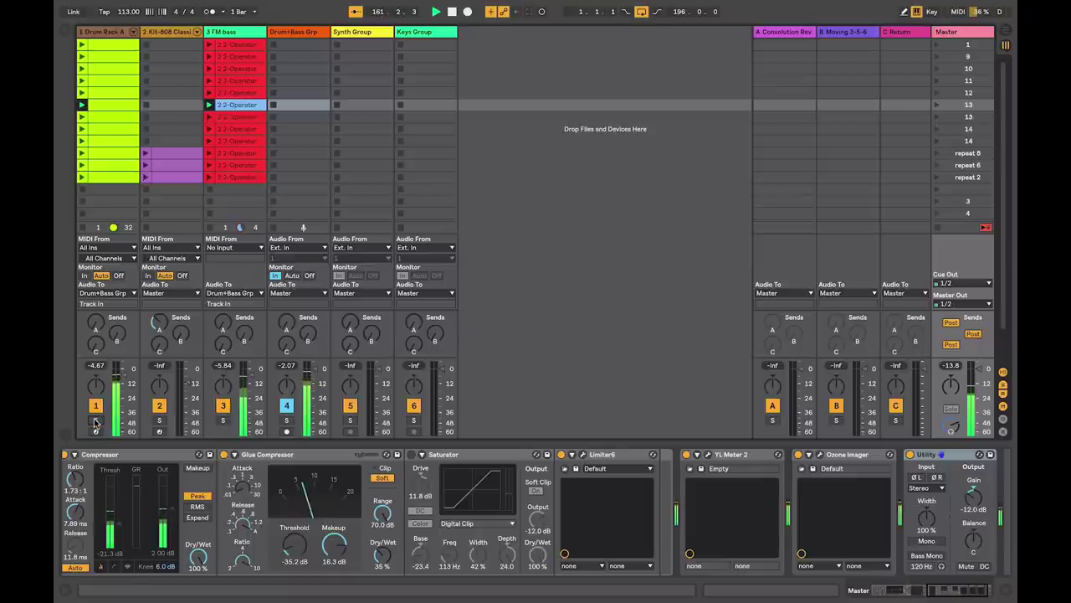
{"action": "left_click", "coordinate": [936, 45]}
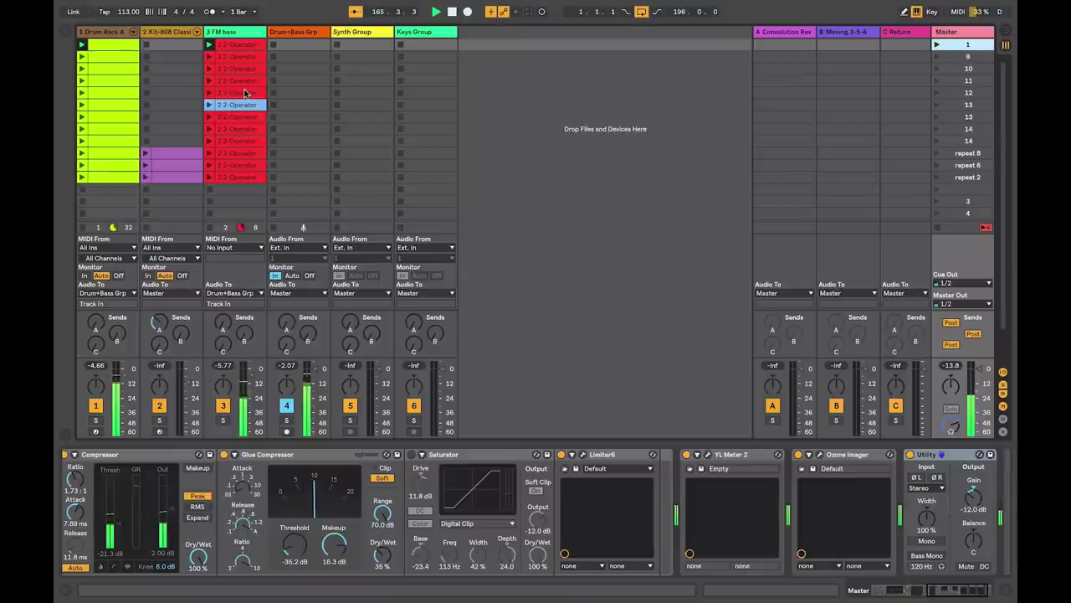
Display the 3 FM bass chain: FM deep glock bass, EQ Eight, Standard Multiband Comp, Auto Filter
{"action": "left_click", "coordinate": [230, 32]}
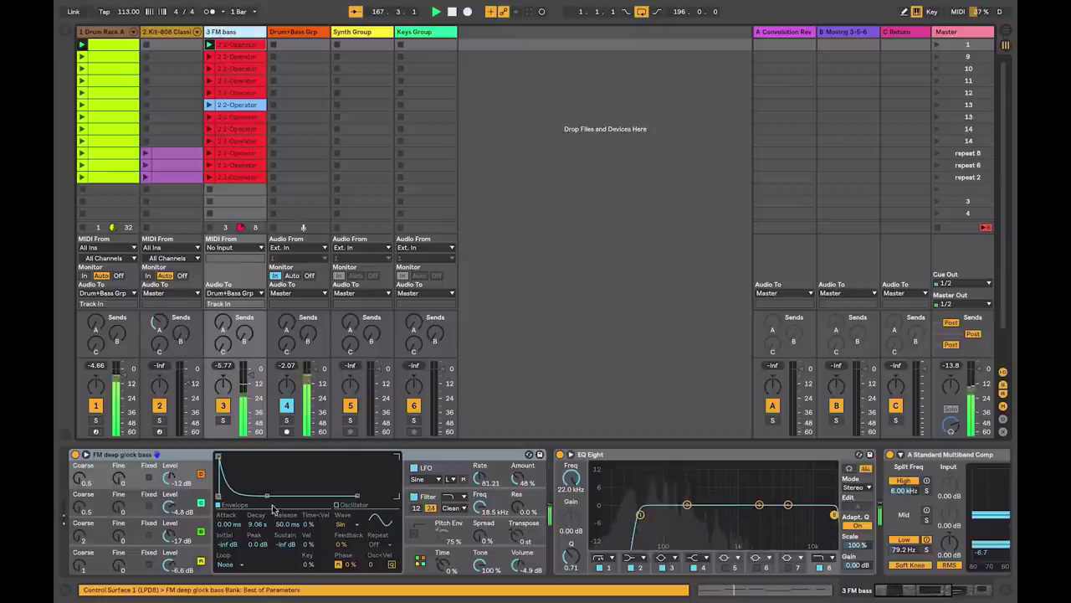
{"action": "left_click_drag", "start_coordinate": [930, 598], "coordinate": [900, 597]}
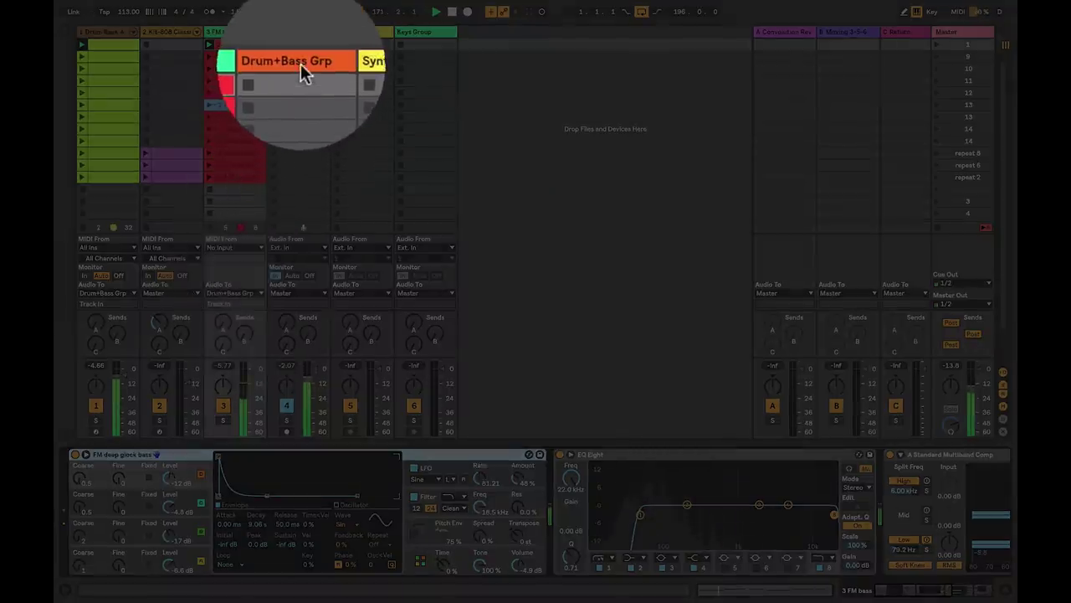
Stop playback while viewing the Drum+Bass Grp chain (MJUCjr, Multiband Dynamics), then select Synth Group
{"action": "left_click", "coordinate": [301, 62]}
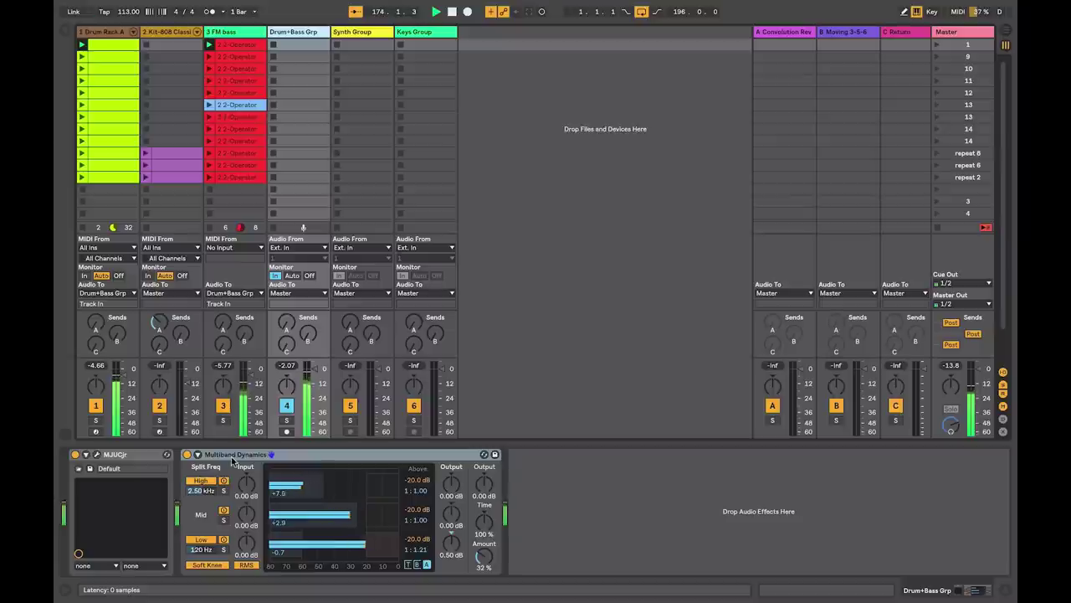
{"action": "key", "text": "space"}
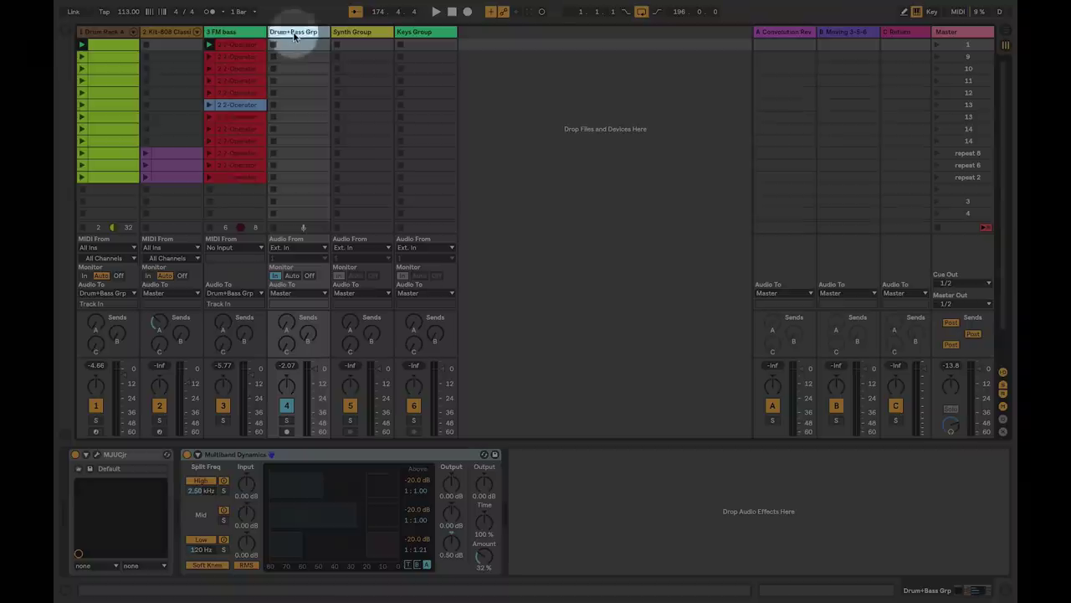
{"action": "left_click", "coordinate": [294, 36]}
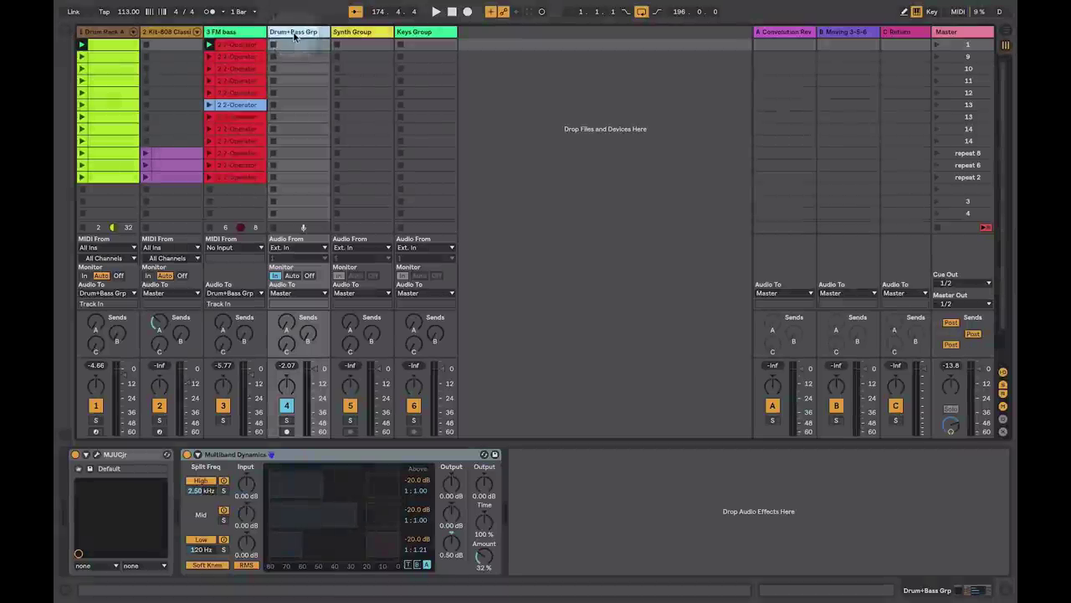
{"action": "left_click", "coordinate": [355, 36]}
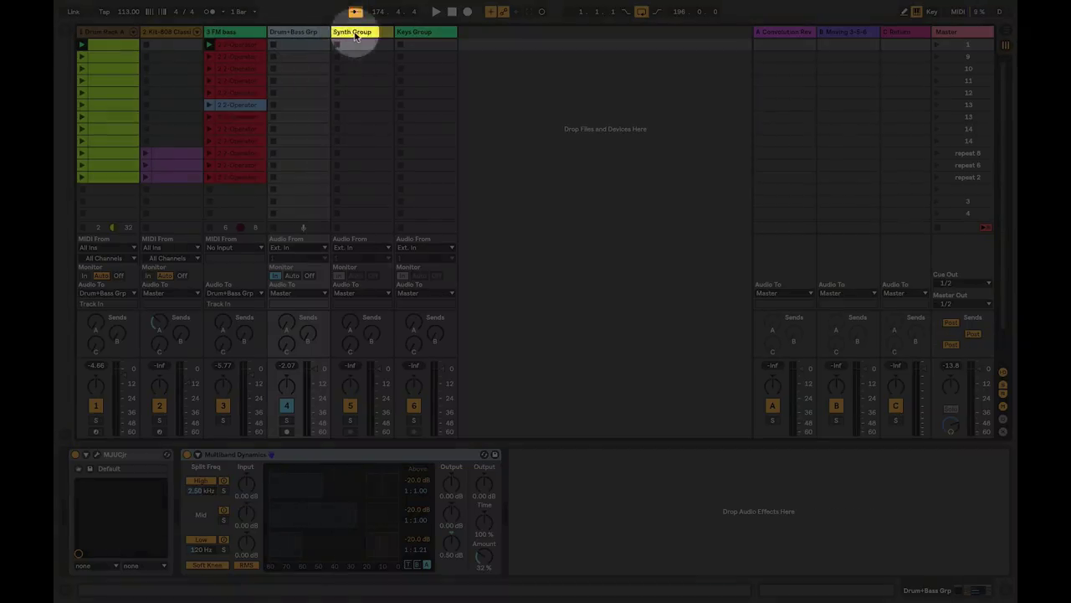
Show the Keys Group chain: EQ Eight with a low cut, then Glue Compressor
{"action": "left_click", "coordinate": [419, 33]}
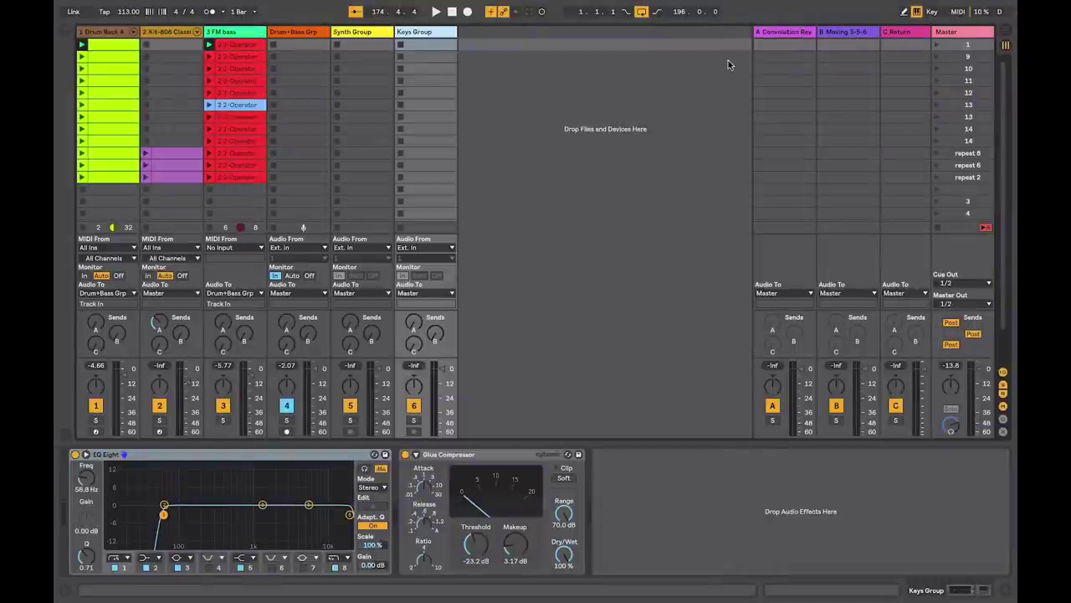
Switch to Arrangement view to see all sixteen tracks along the timeline
{"action": "key", "text": "Tab"}
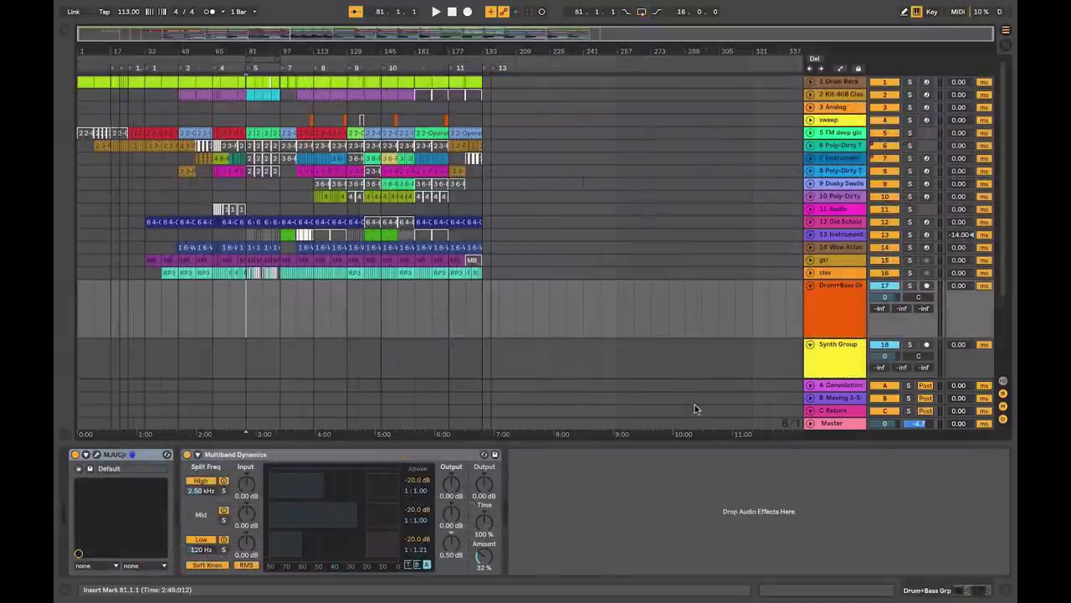
Select the Master track, enable Loop, play, and unfold the Bleep ADSR rack
{"action": "left_click", "coordinate": [834, 426]}
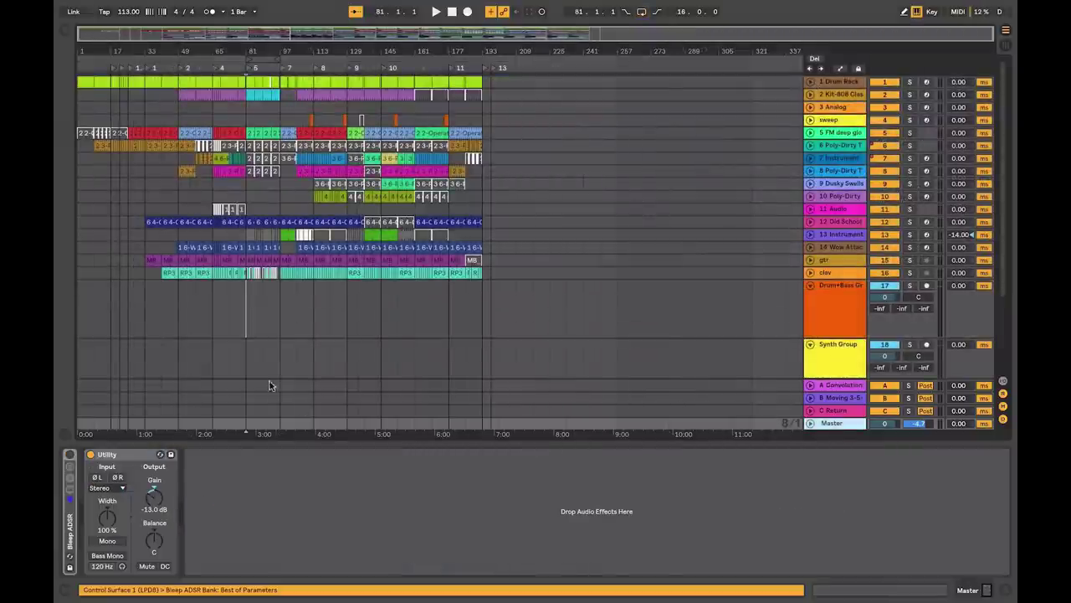
{"action": "left_click", "coordinate": [261, 59]}
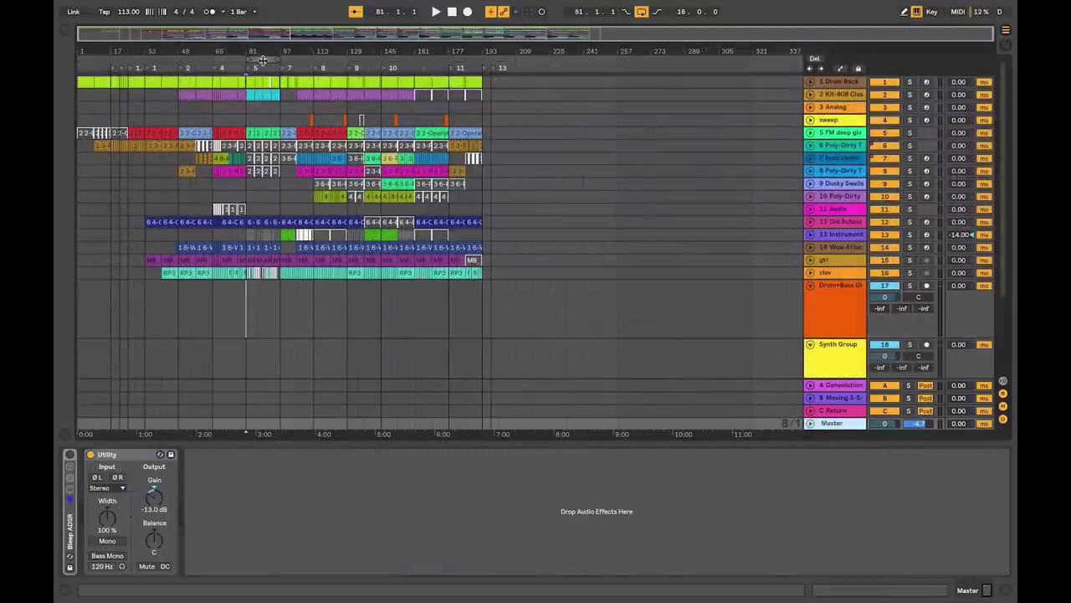
{"action": "key", "text": "space"}
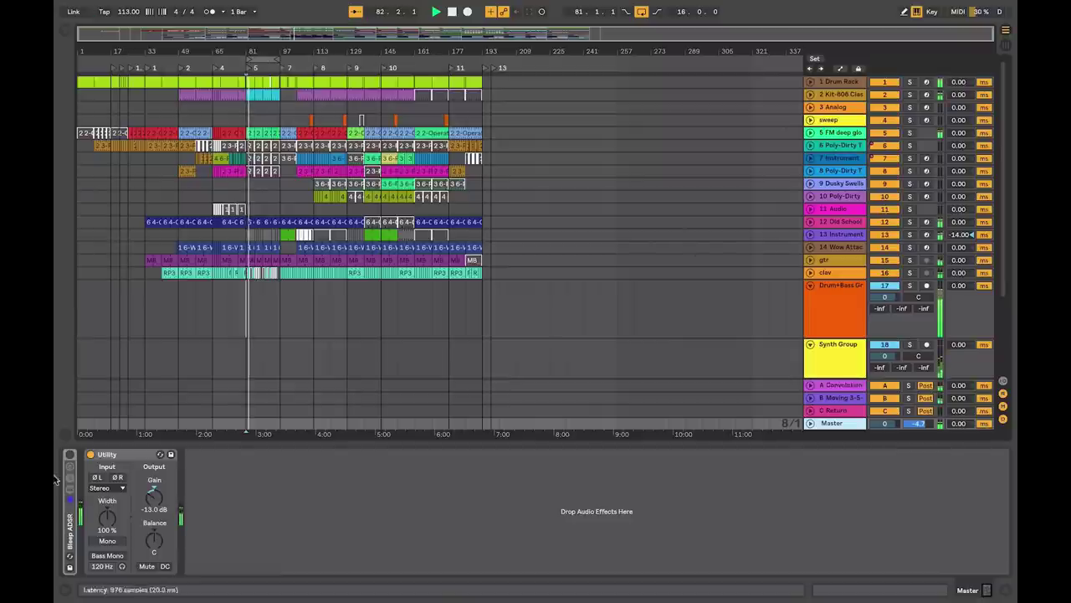
{"action": "double_click", "coordinate": [71, 534]}
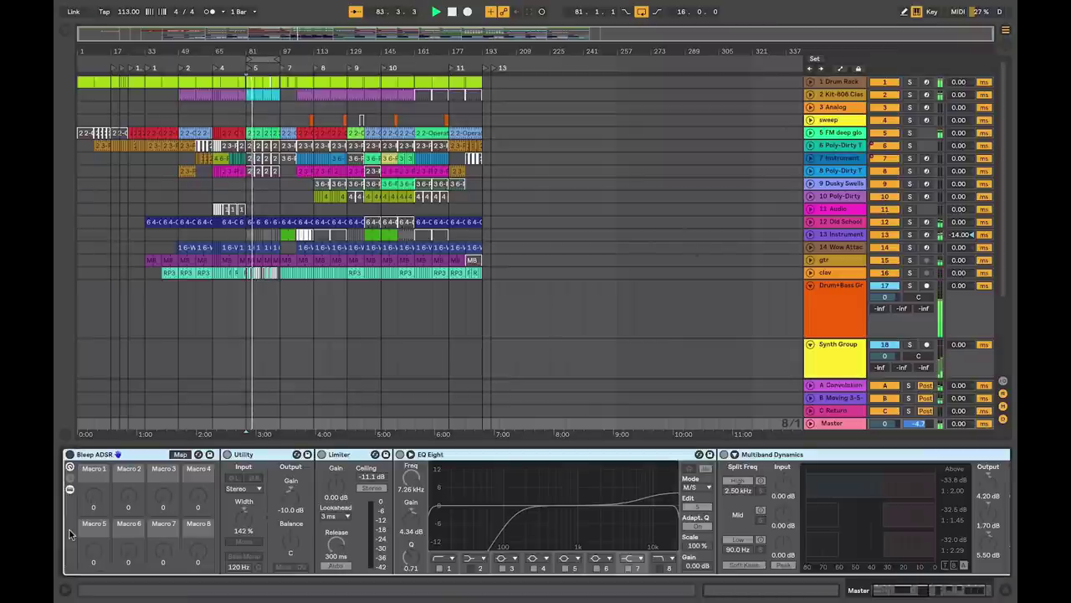
Turn on the master Bleep ADSR rack and raise its Glue Compressor threshold to -29.8 dB
{"action": "left_click", "coordinate": [69, 457]}
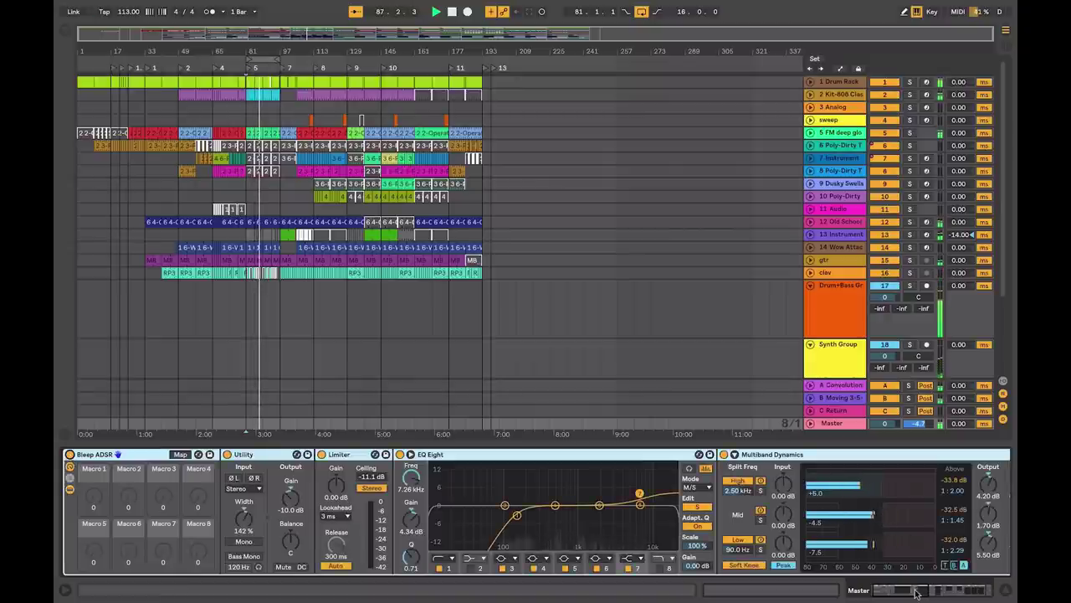
{"action": "left_click_drag", "start_coordinate": [912, 591], "coordinate": [933, 594]}
{"action": "scroll", "coordinate": [601, 567], "scroll_direction": "right", "scroll_amount": 10}
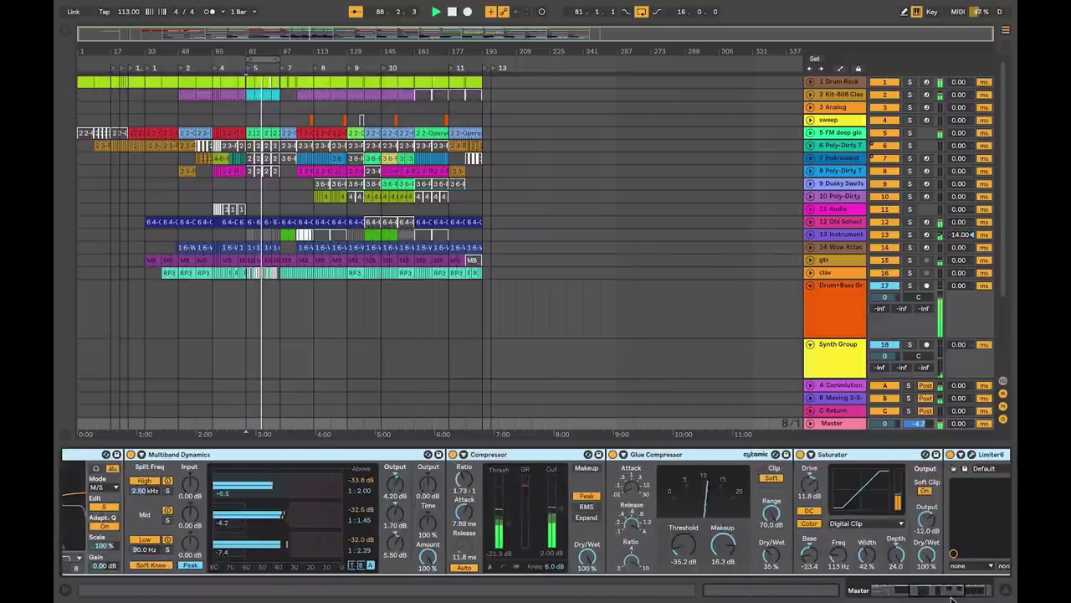
{"action": "left_click_drag", "start_coordinate": [497, 554], "coordinate": [497, 548]}
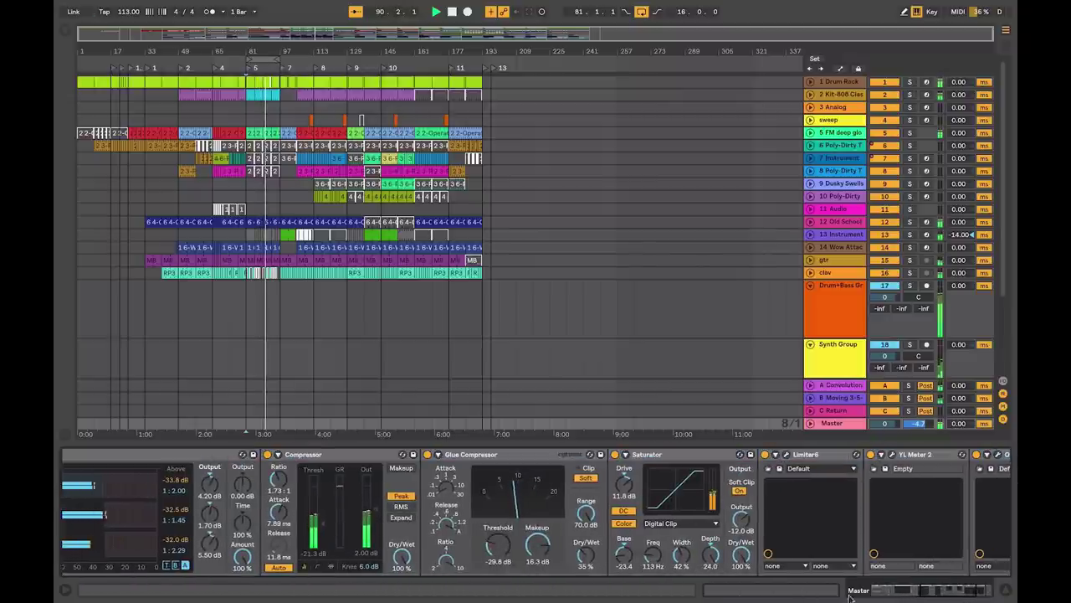
{"action": "left_click", "coordinate": [948, 590]}
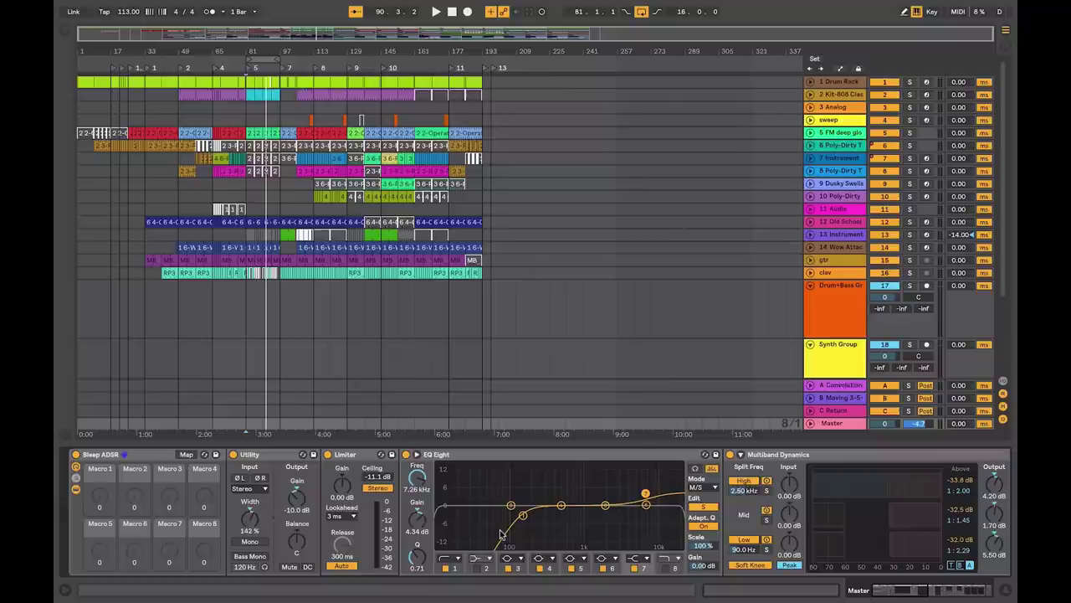
Restart playback, A/B the master Multiband Dynamics off and on, then select the master track
{"action": "key", "text": "space"}
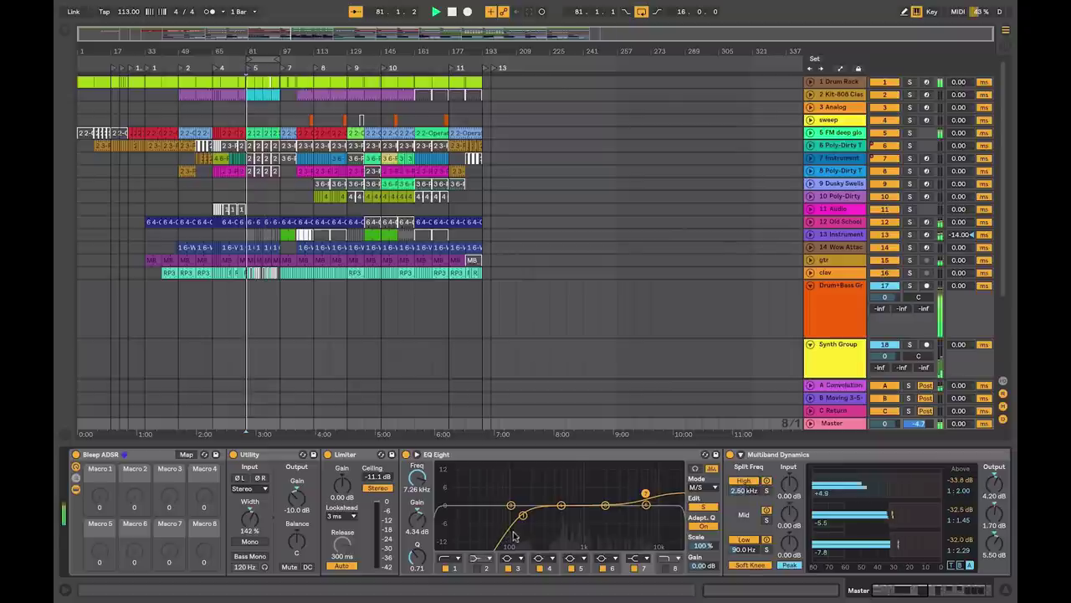
{"action": "left_click", "coordinate": [903, 592]}
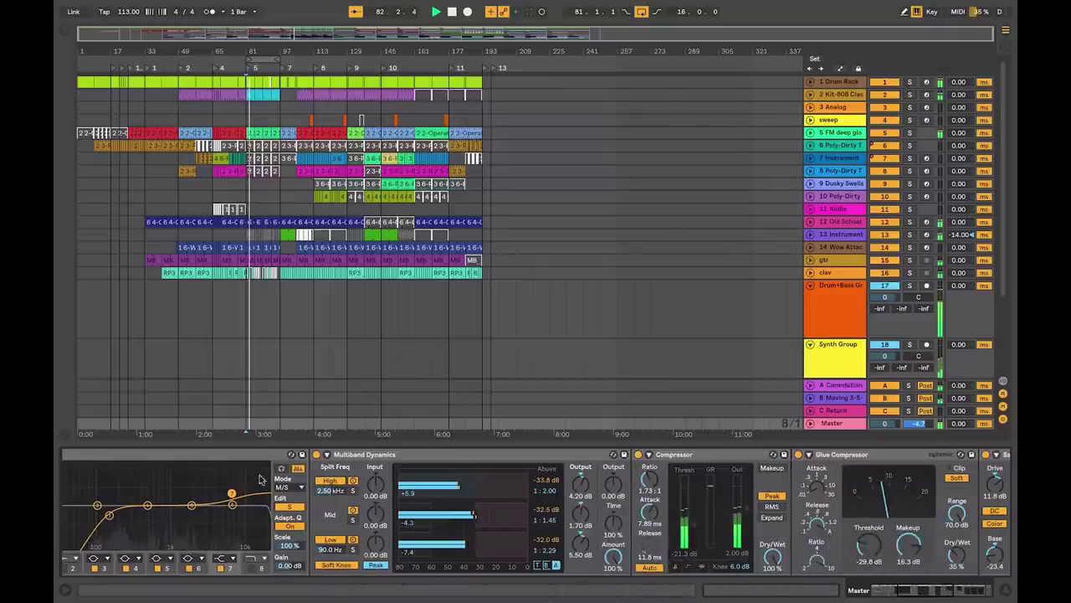
{"action": "left_click", "coordinate": [316, 455]}
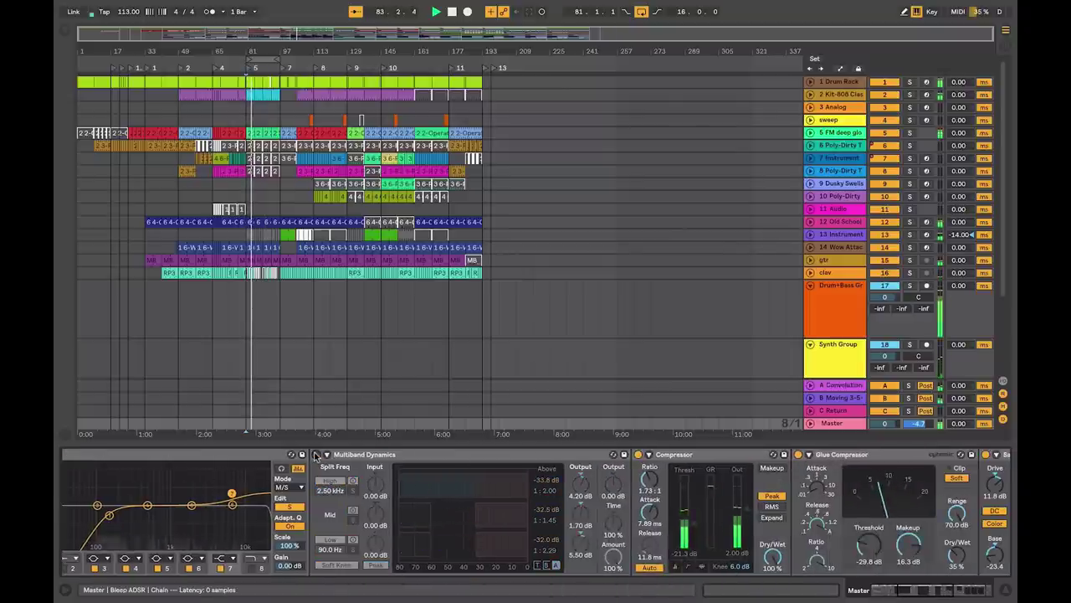
{"action": "left_click", "coordinate": [317, 455]}
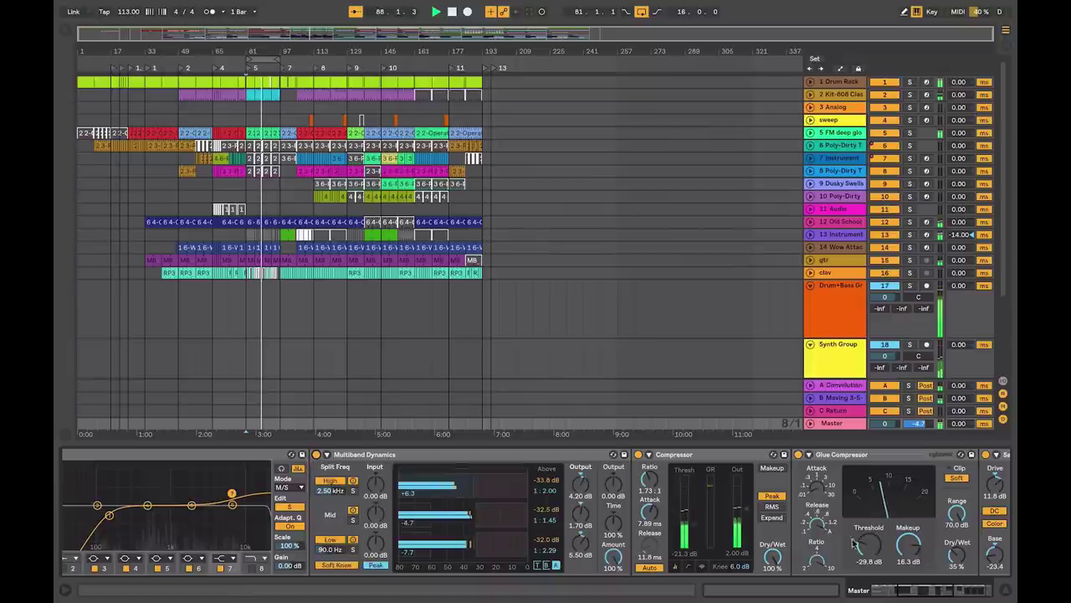
{"action": "left_click_drag", "start_coordinate": [902, 592], "coordinate": [929, 593]}
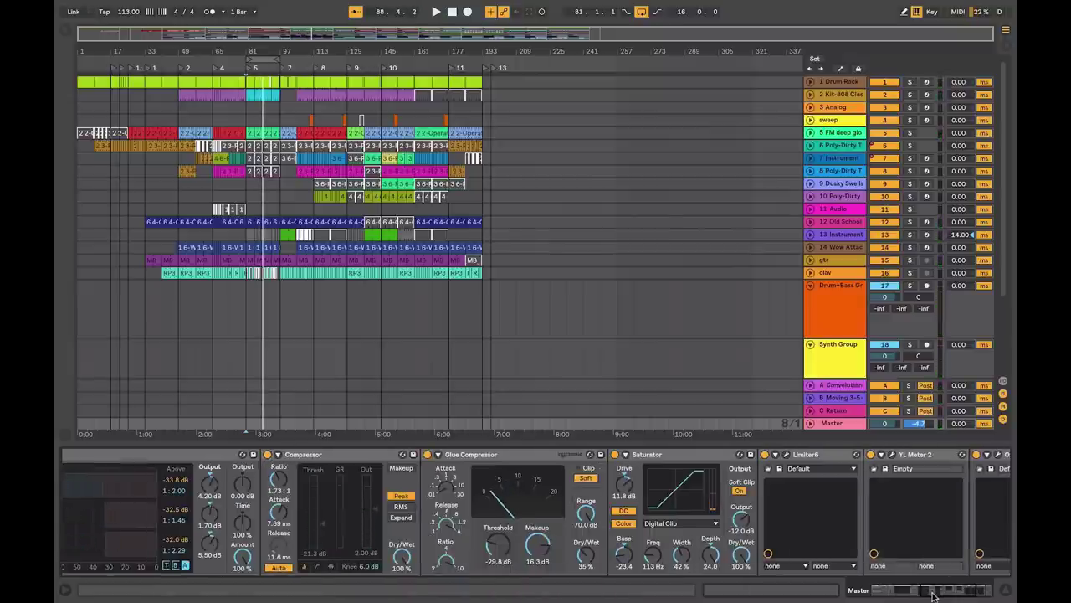
{"action": "left_click", "coordinate": [835, 424]}
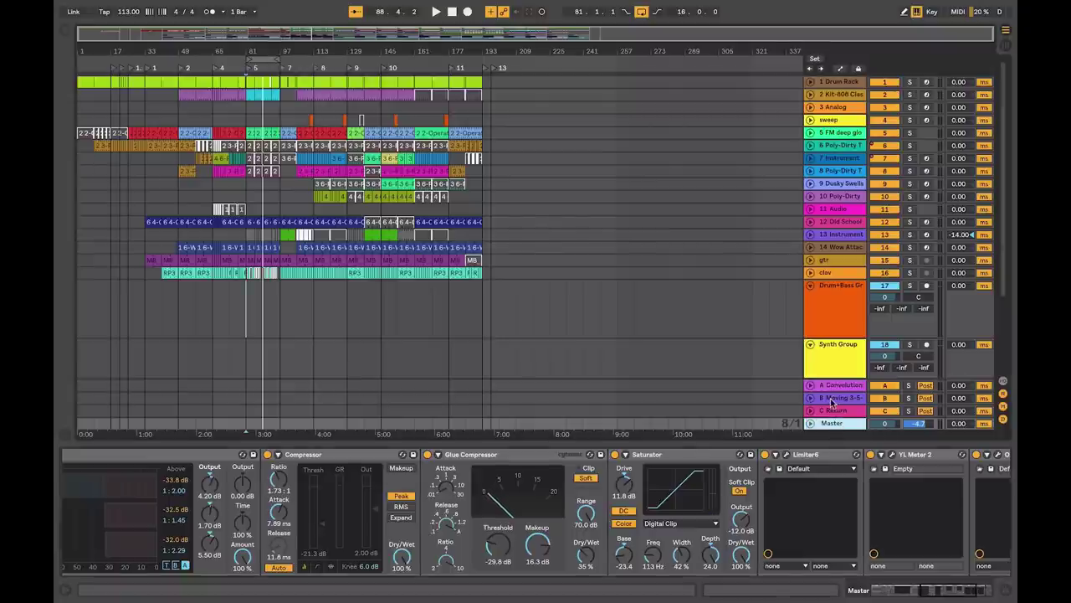
Select the Synth Group bus, then move down to Keys Group to show its EQ Eight and Glue Compressor
{"action": "left_click", "coordinate": [837, 374]}
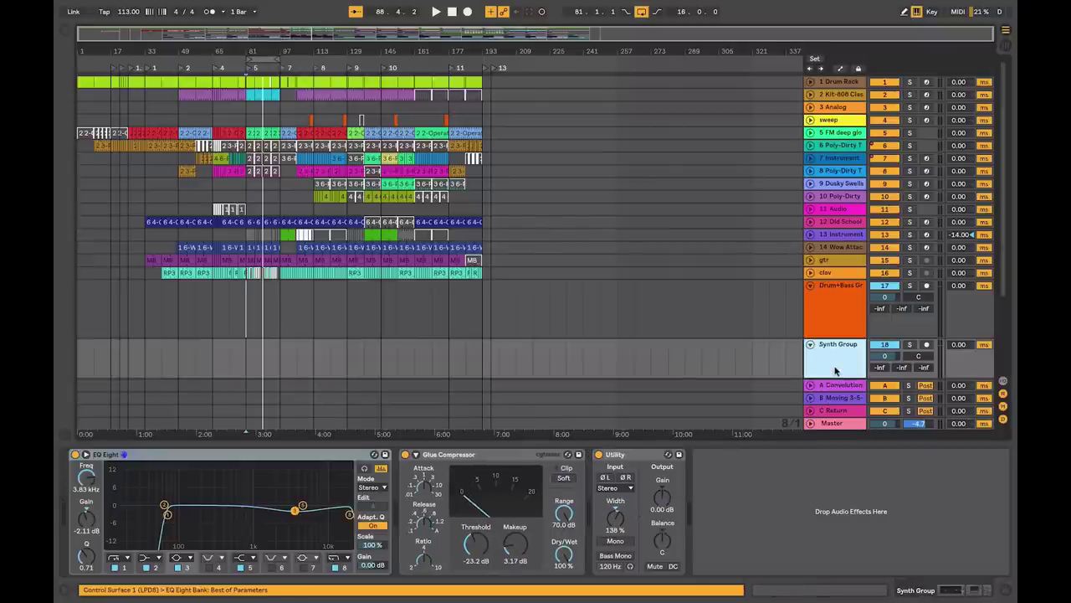
{"action": "left_click", "coordinate": [827, 314]}
{"action": "left_click", "coordinate": [830, 355]}
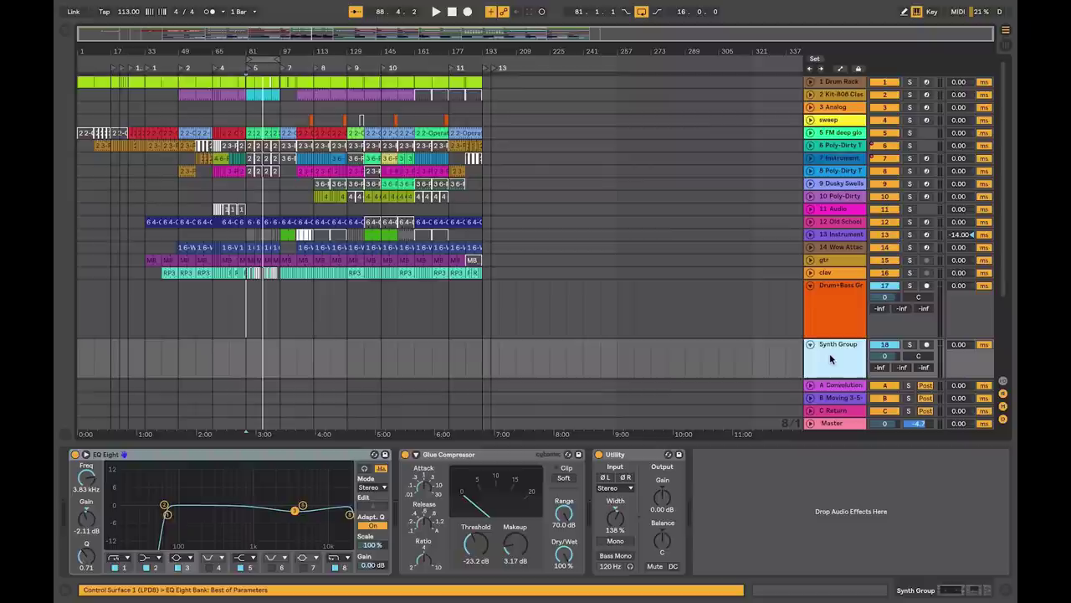
{"action": "key", "text": "ctrl+v"}
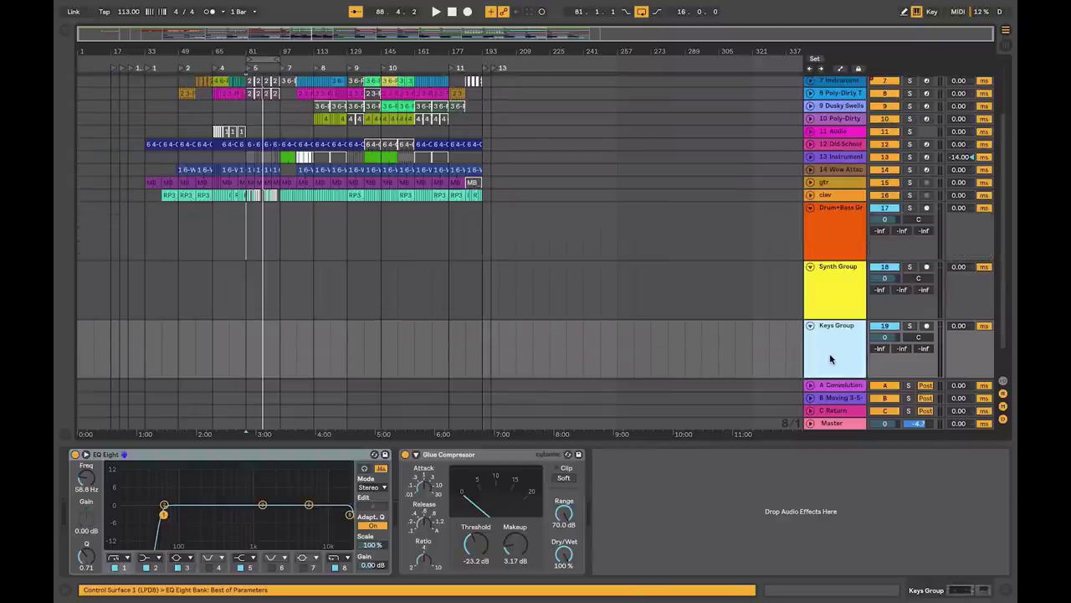